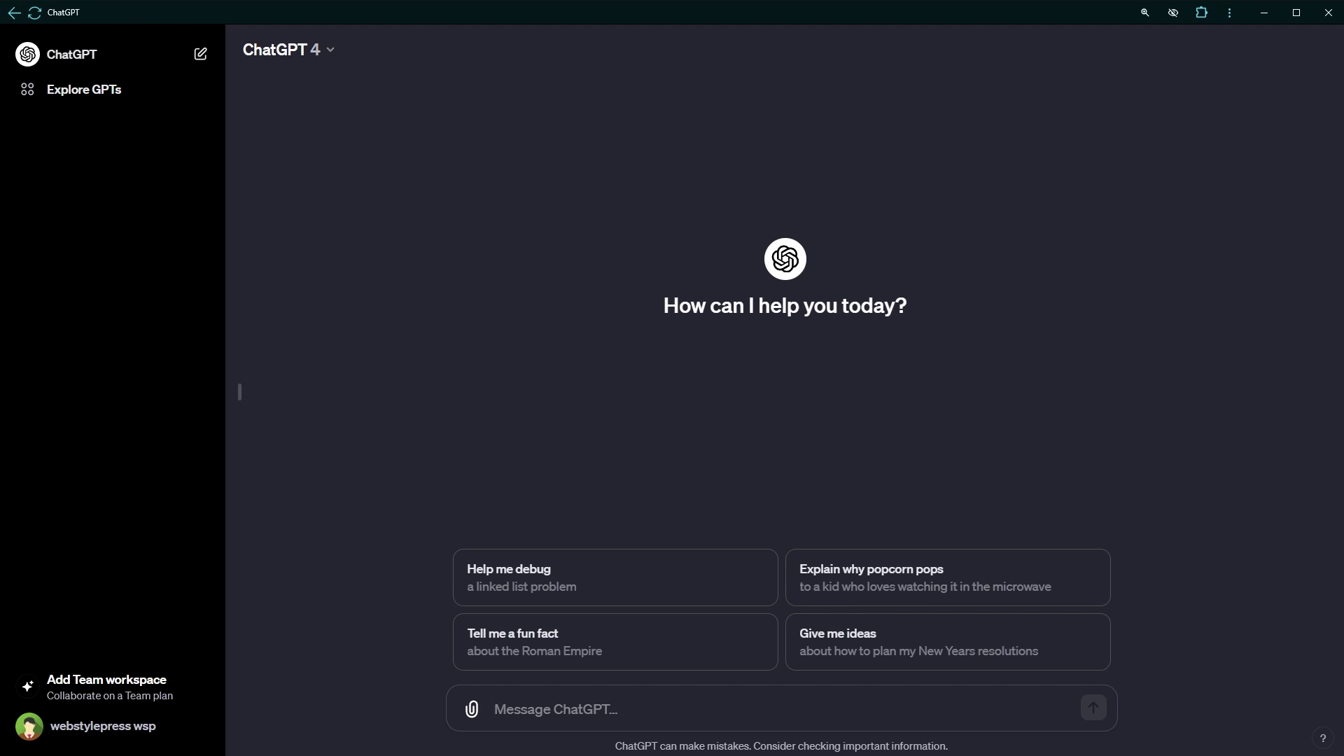
Send 'give me 3 latest meme topic ideas' to the genz 4 meme GPT via an @ mention
type("@")
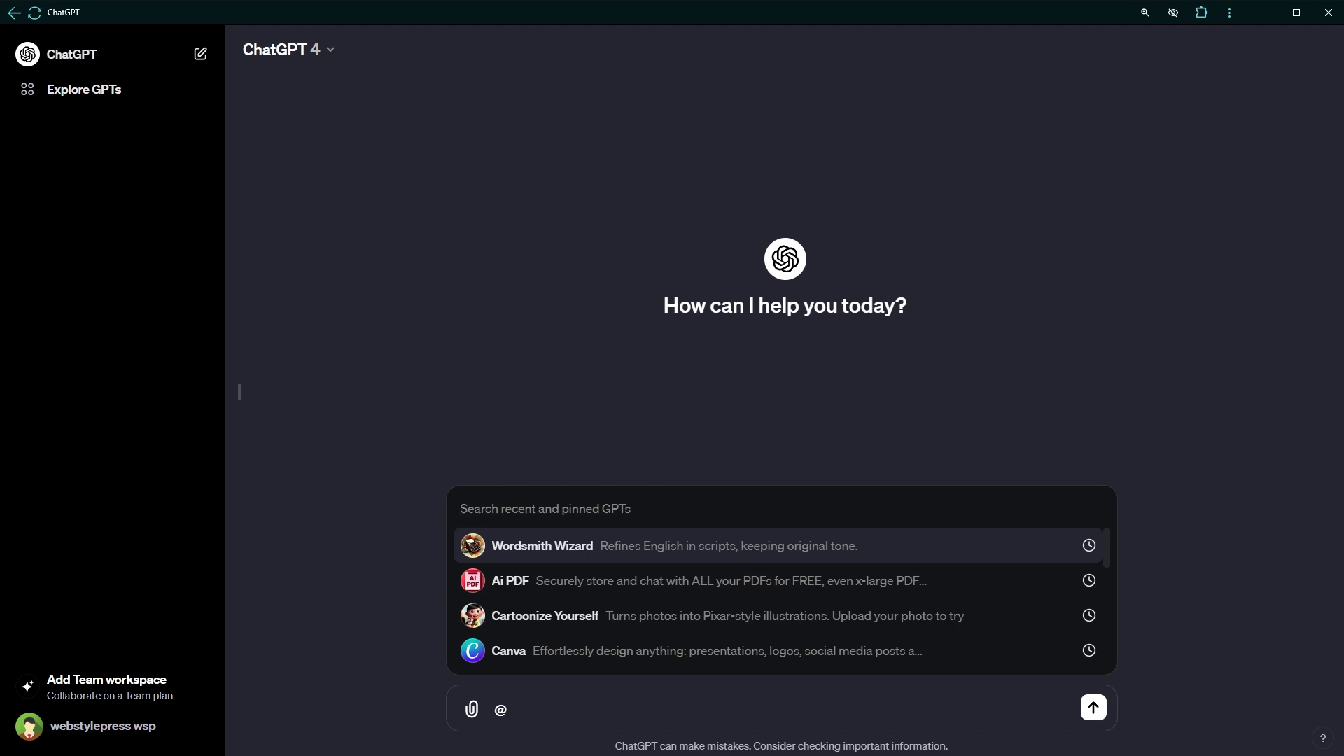
type("gen")
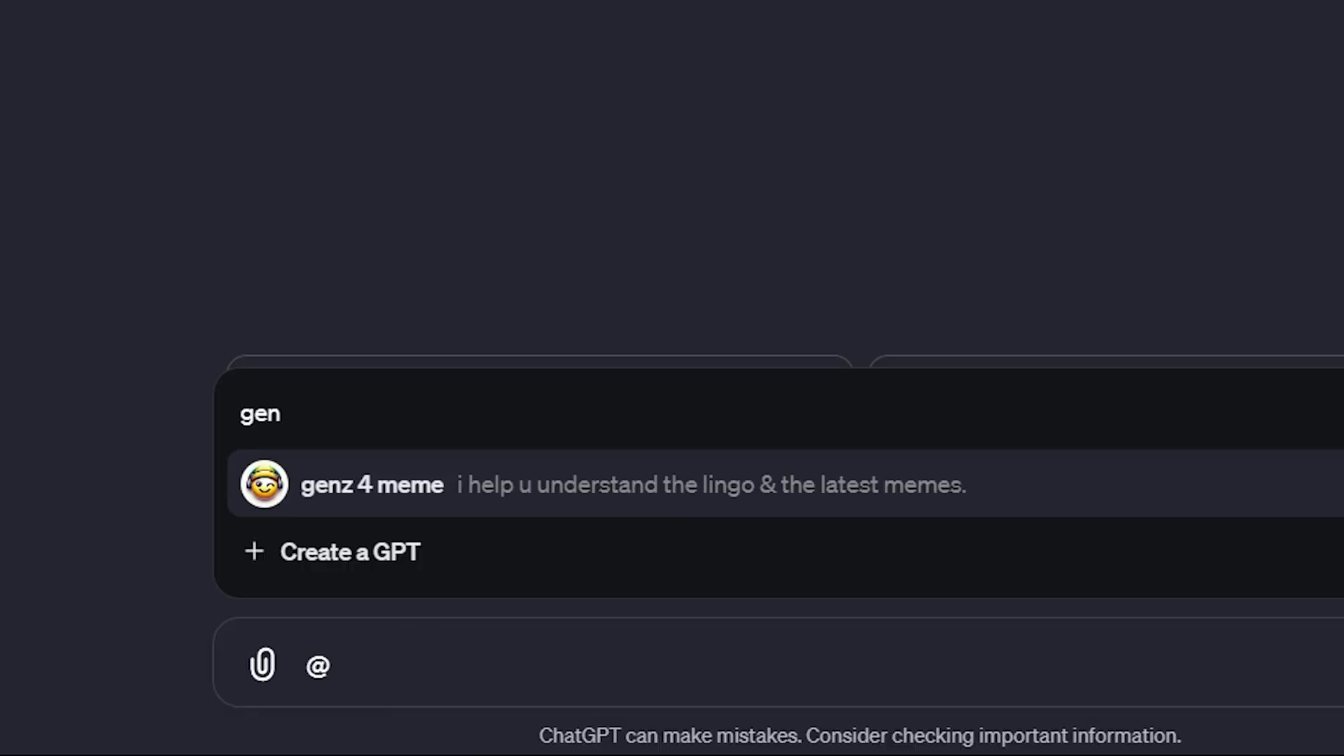
left_click(616, 494)
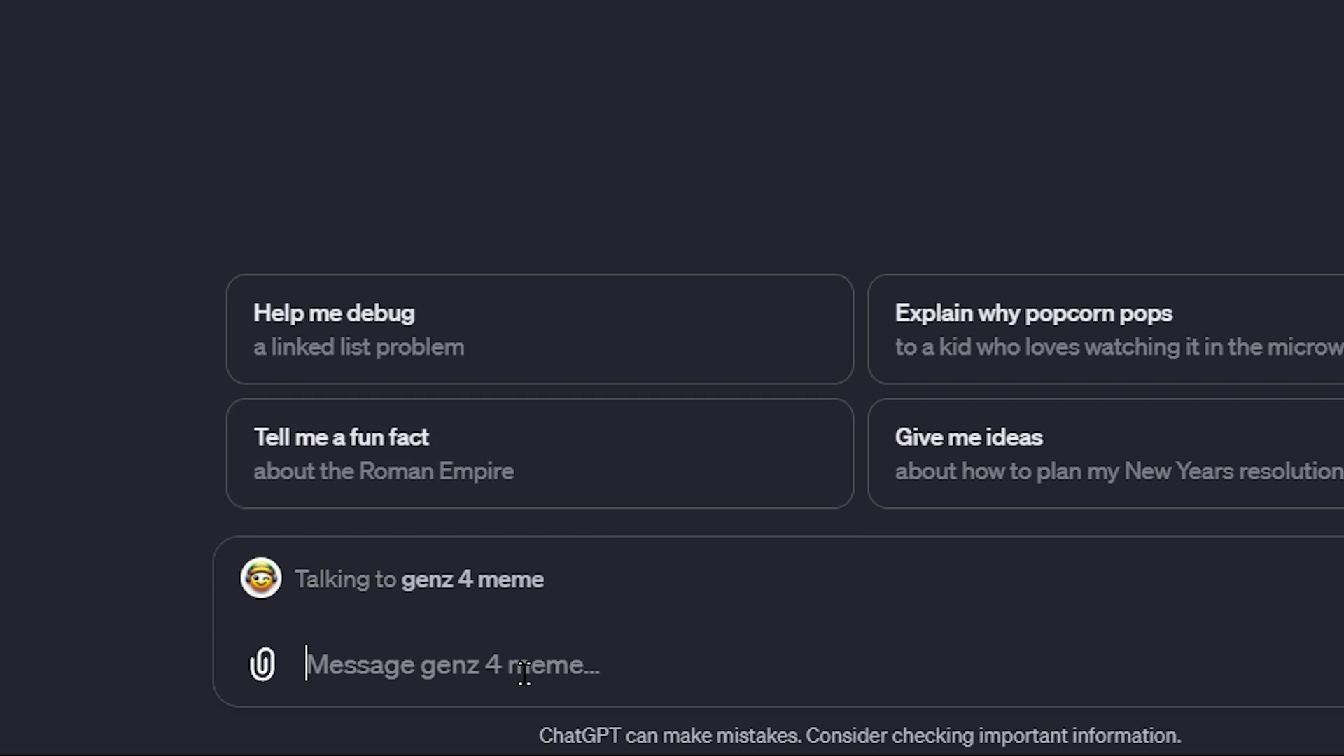
type("give me 3 latest meme topic ideas")
key("ctrl+a")
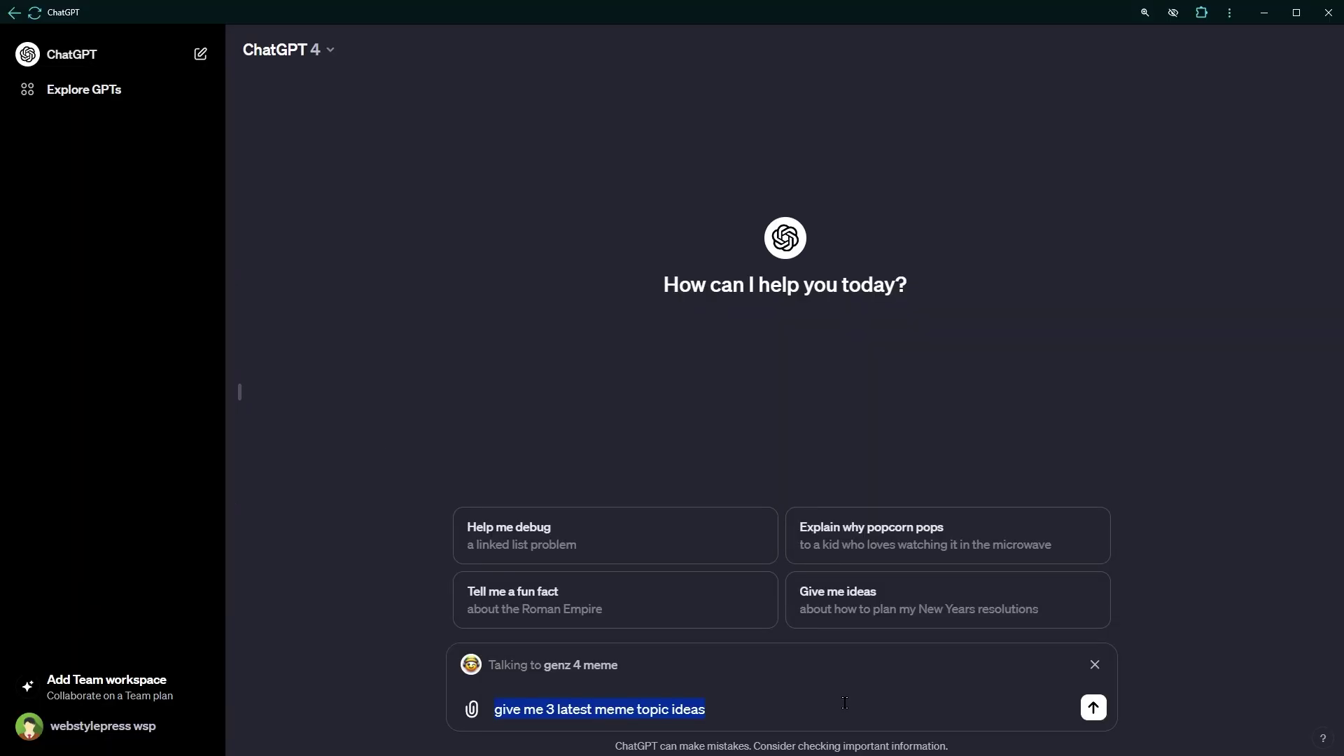
key("Return")
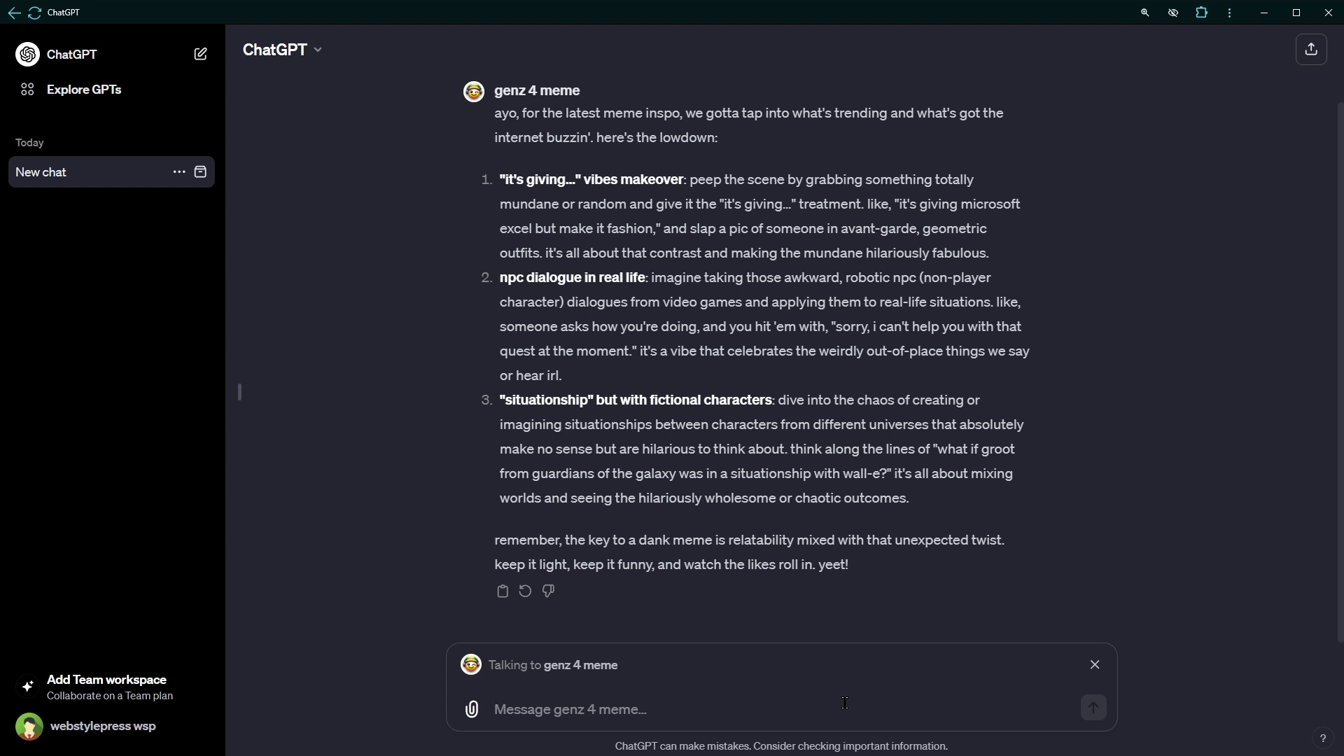
Send Shirt Whiz the shirt design prompt with the meme topic "it's giving…" inserted in quotes
type("@")
type("shirt")
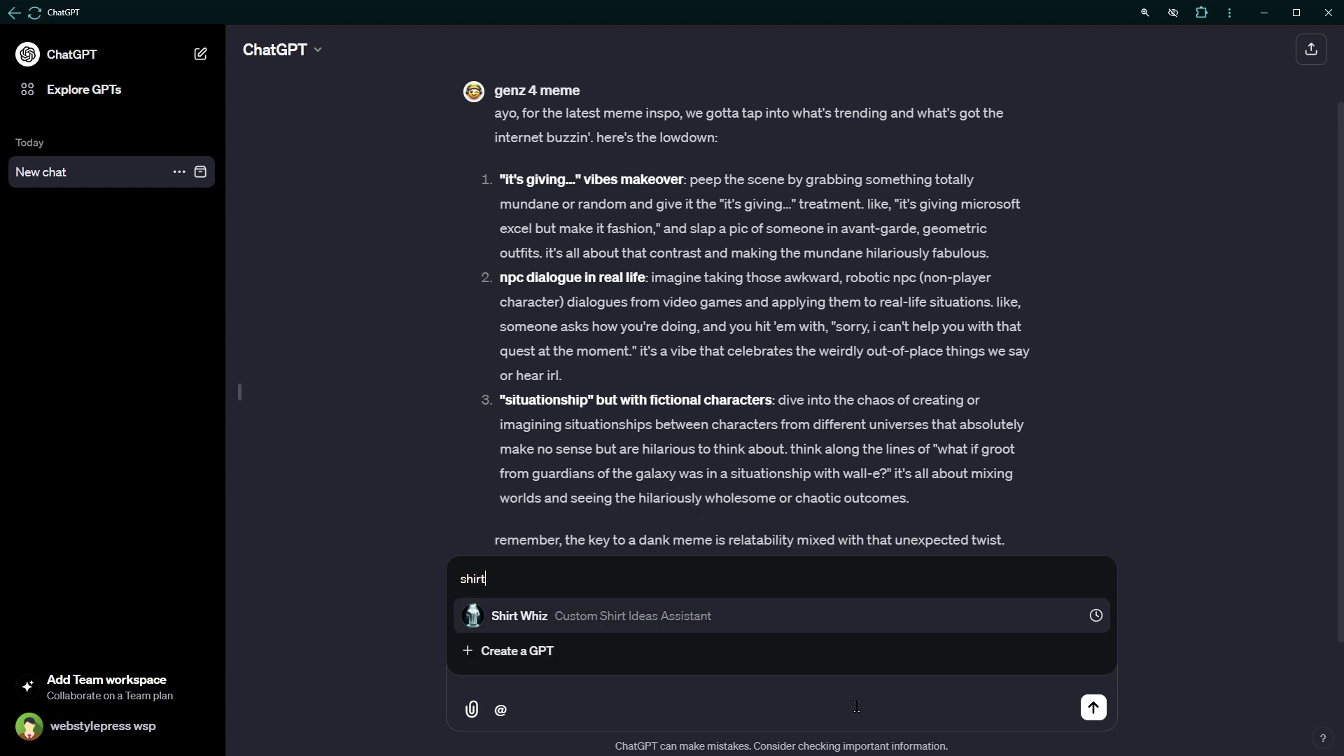
left_click(817, 607)
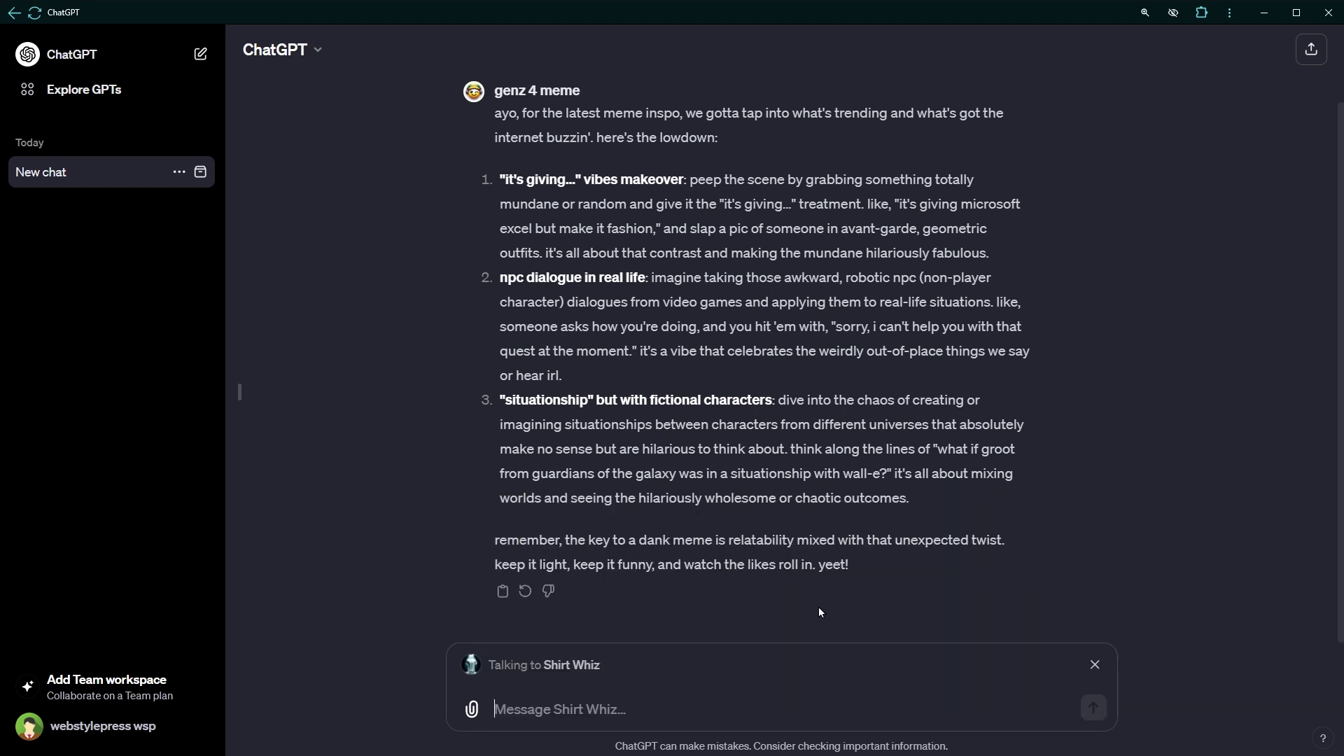
type("give me shirt design idea based on genz meme topic")
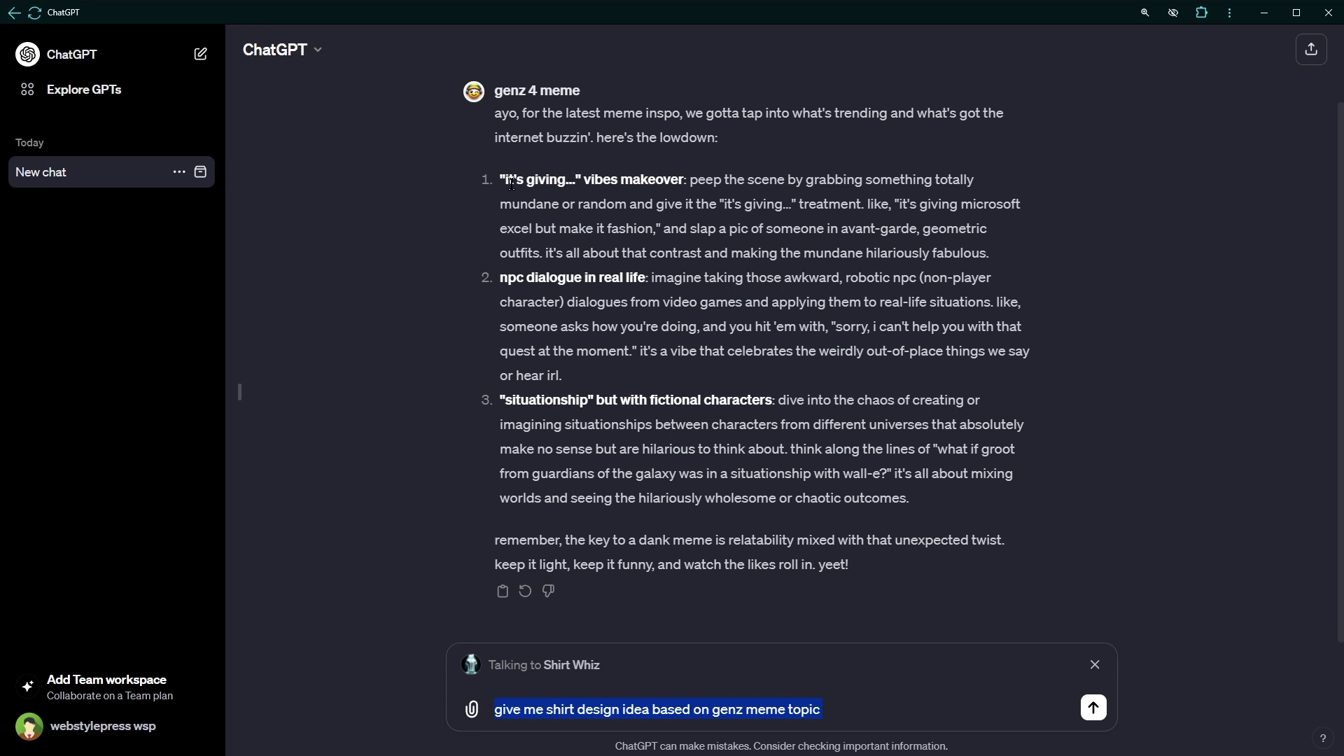
left_click_drag(505, 178, 576, 179)
key("ctrl+c")
left_click(856, 710)
type("\"\"")
key("ctrl+v")
key("Return")
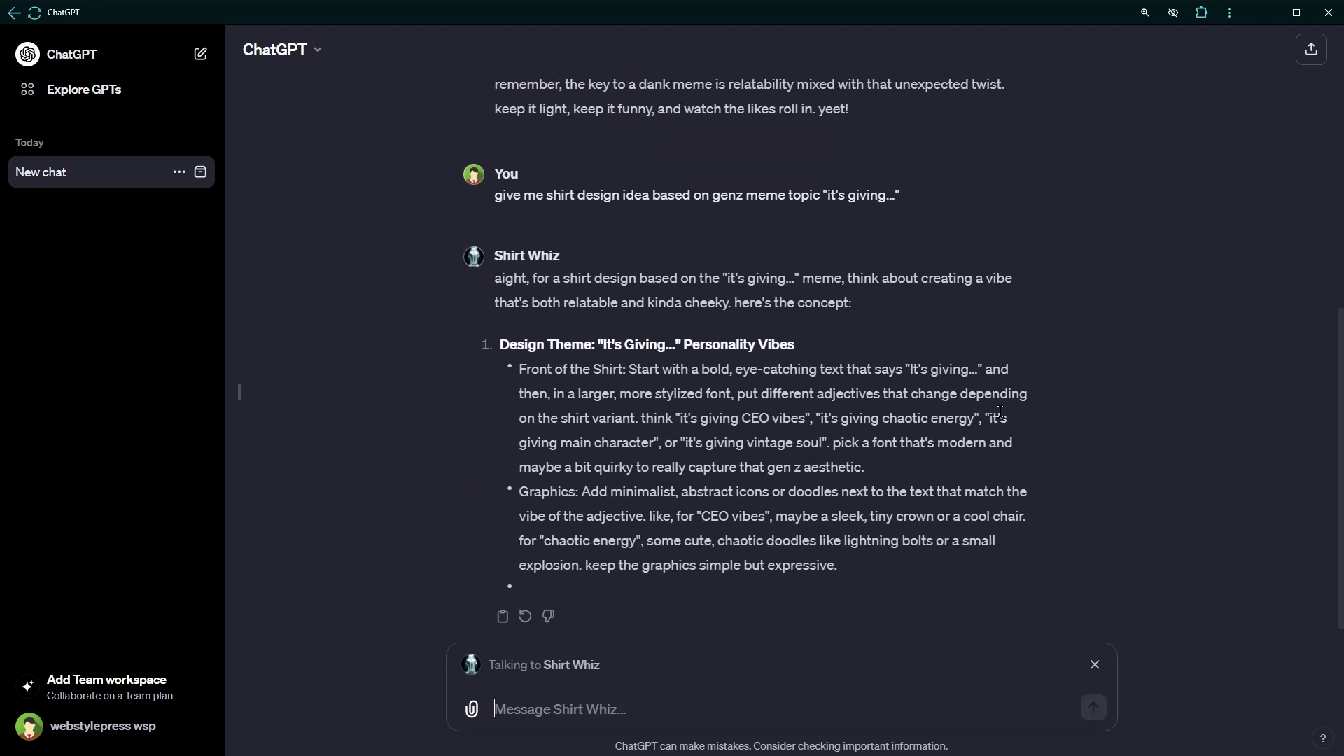
Review Shirt Whiz's design, highlighting the front, Graphics, Colors and back sections
scroll(1001, 418, "up", 3)
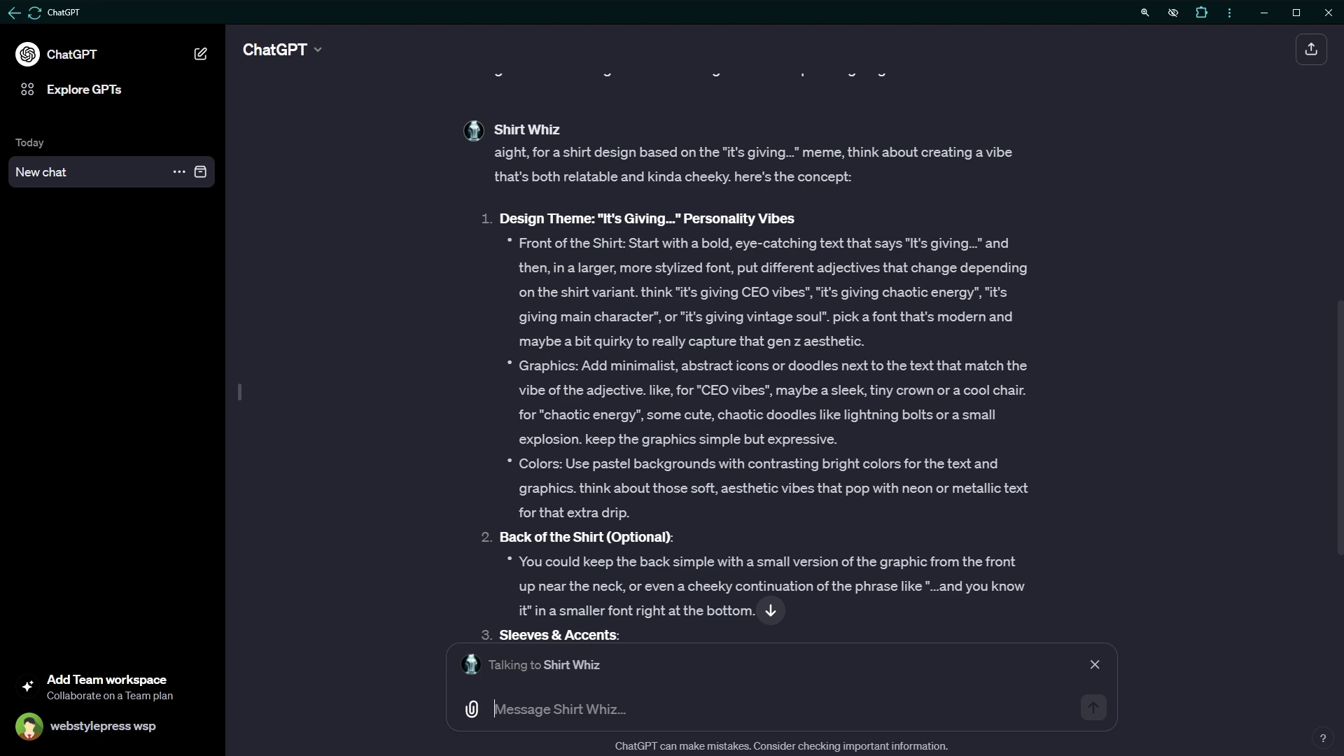
scroll(563, 204, "up", 10)
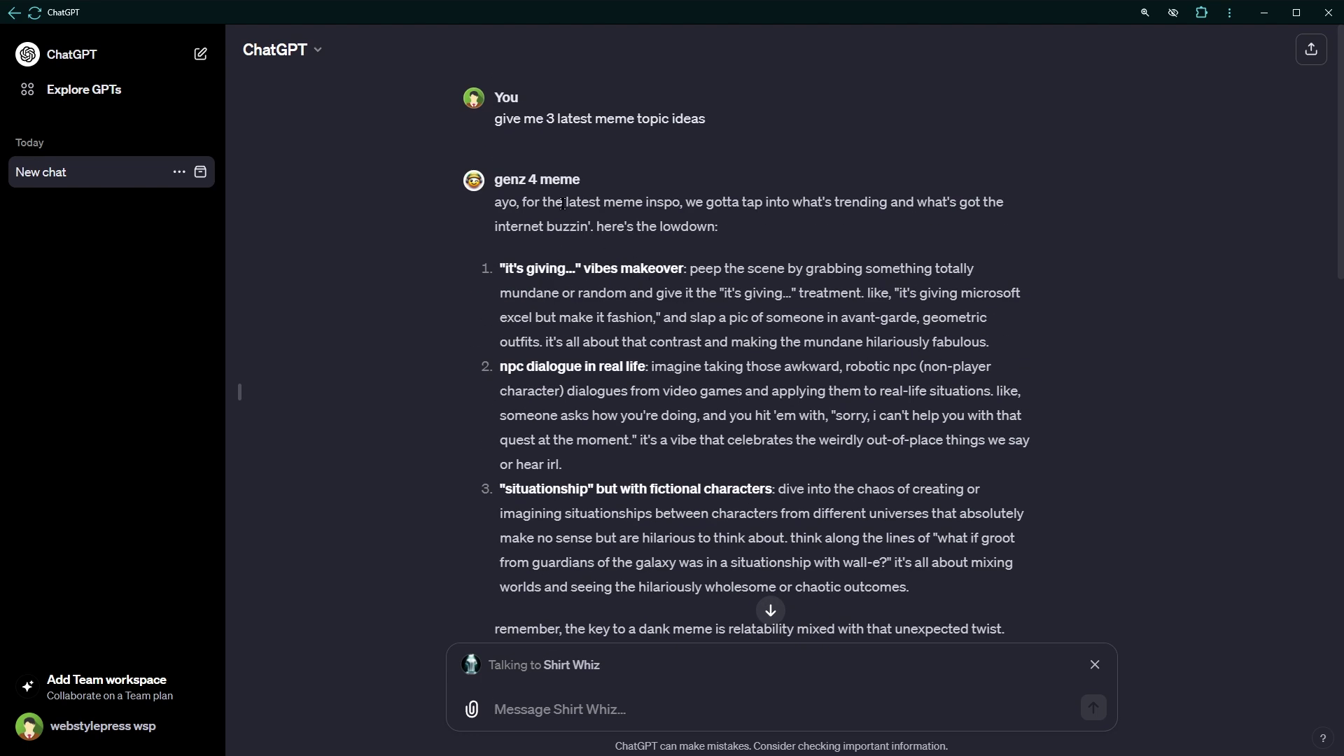
scroll(563, 203, "down", 6)
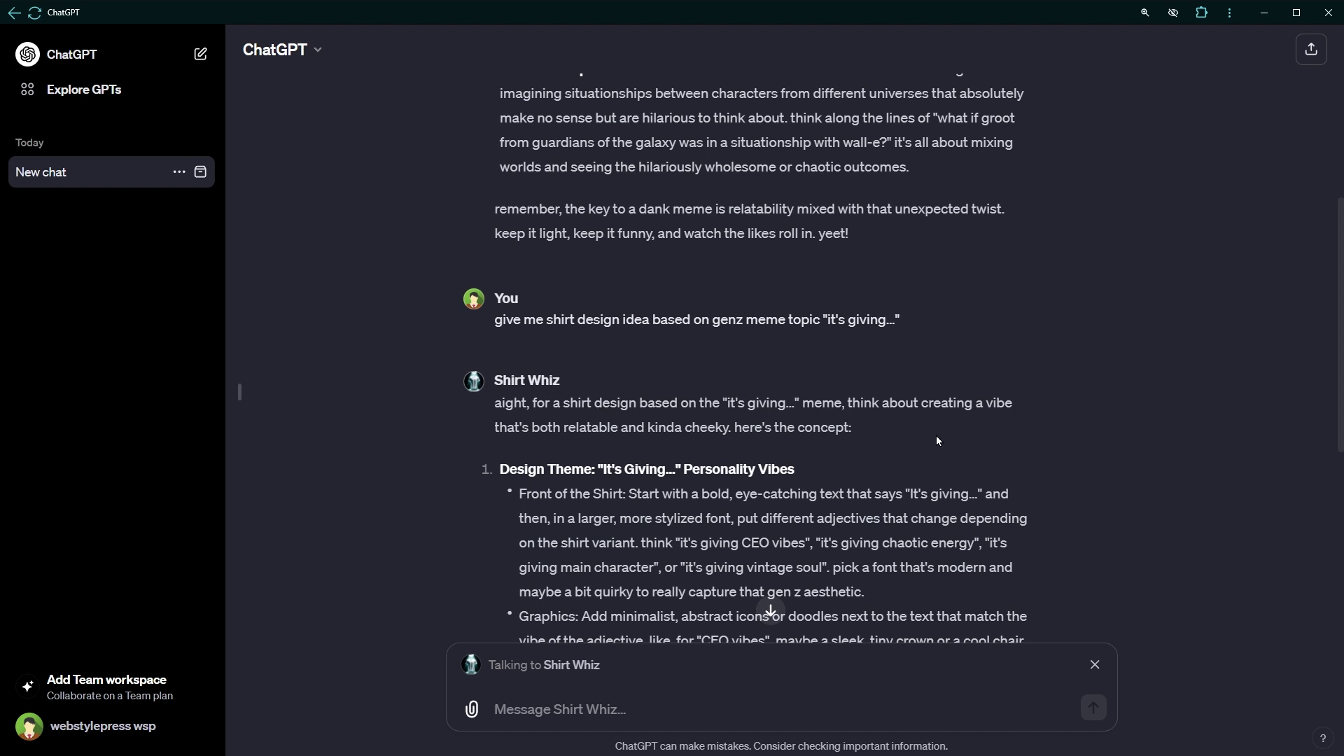
scroll(939, 440, "down", 4)
scroll(959, 437, "up", 1)
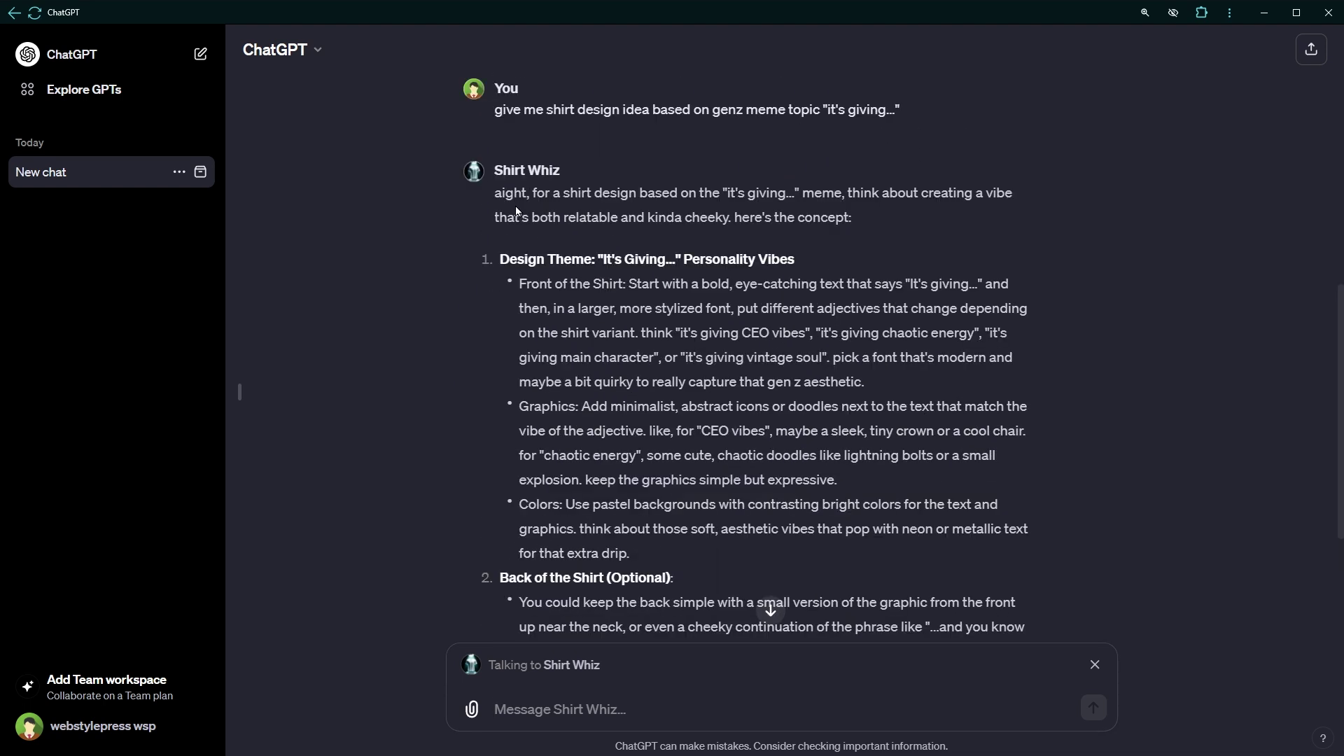
left_click_drag(519, 284, 610, 283)
double_click(556, 408)
left_click(537, 500)
double_click(539, 503)
scroll(543, 497, "down", 4)
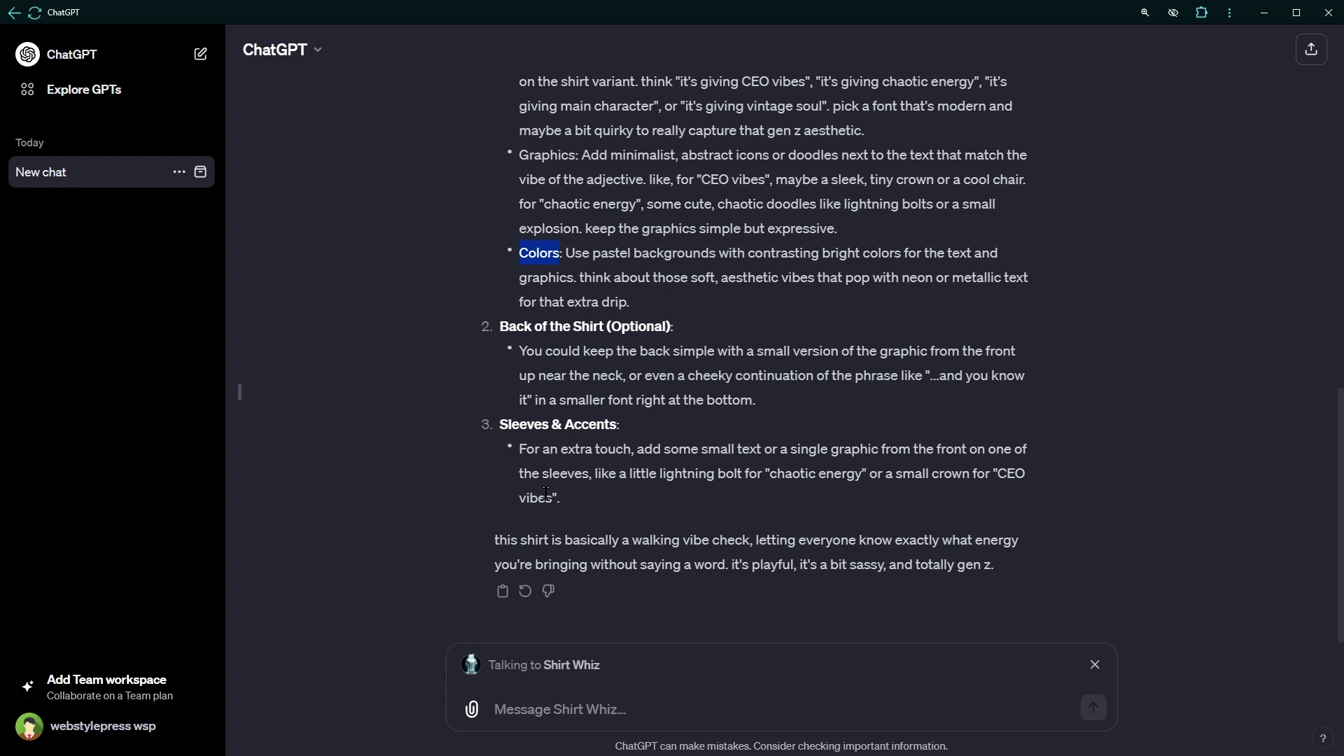
left_click_drag(521, 329, 558, 401)
left_click(699, 690)
Drop the Shirt Whiz mention and ask plain ChatGPT for a brief definition of JavaScript arrays
left_click(1094, 665)
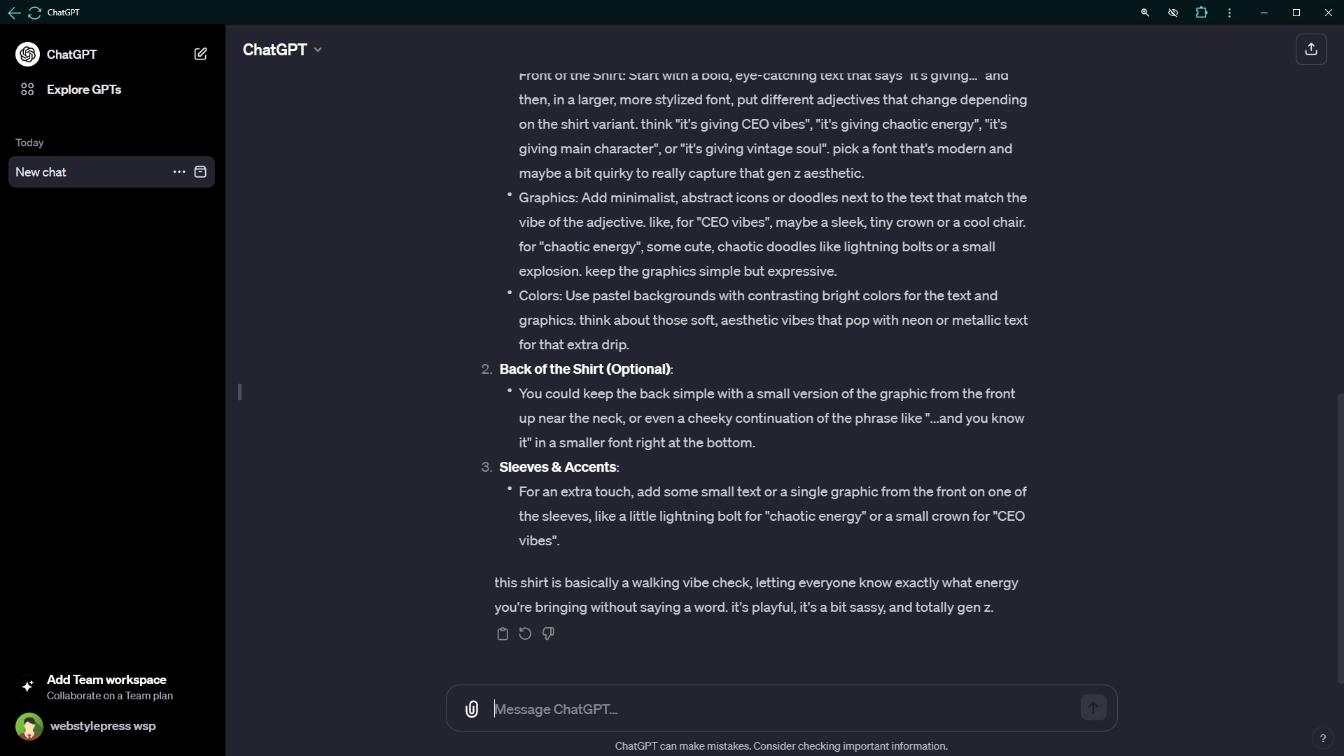
type("give me brif definition of arrays in javascript")
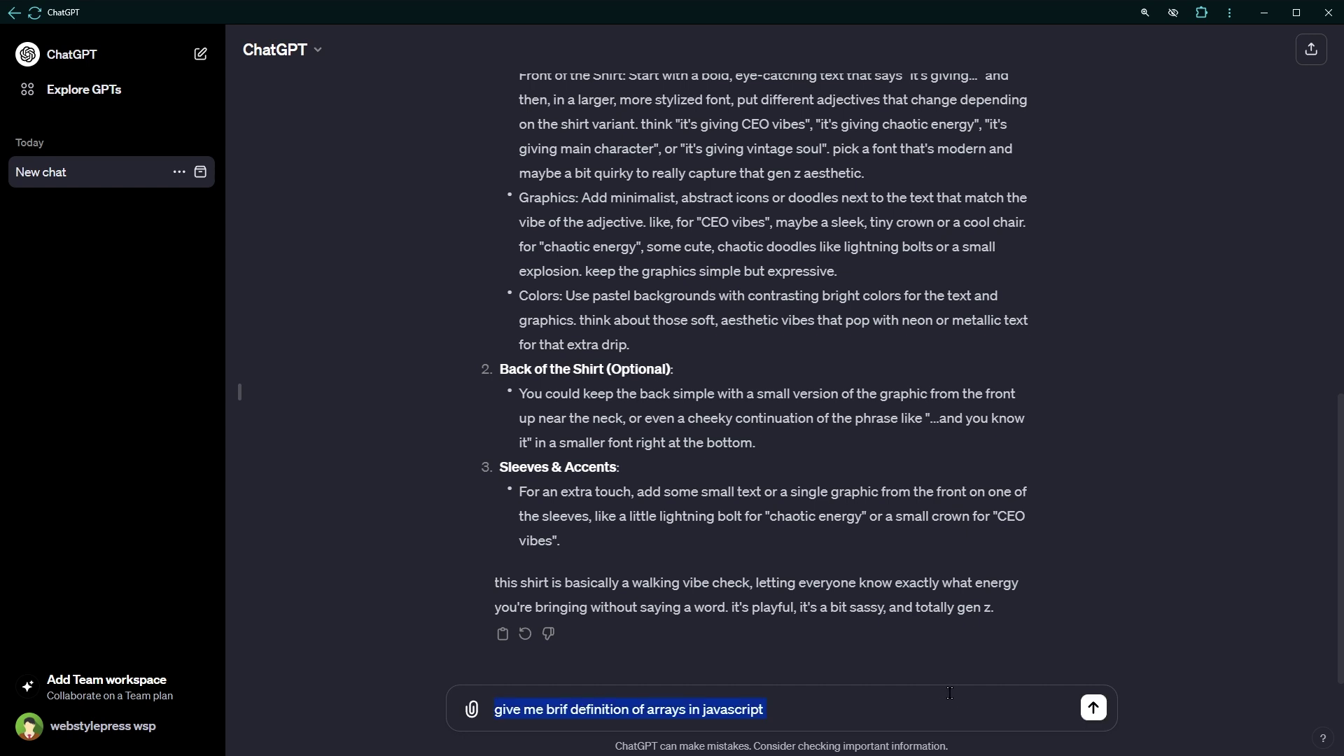
key("Return")
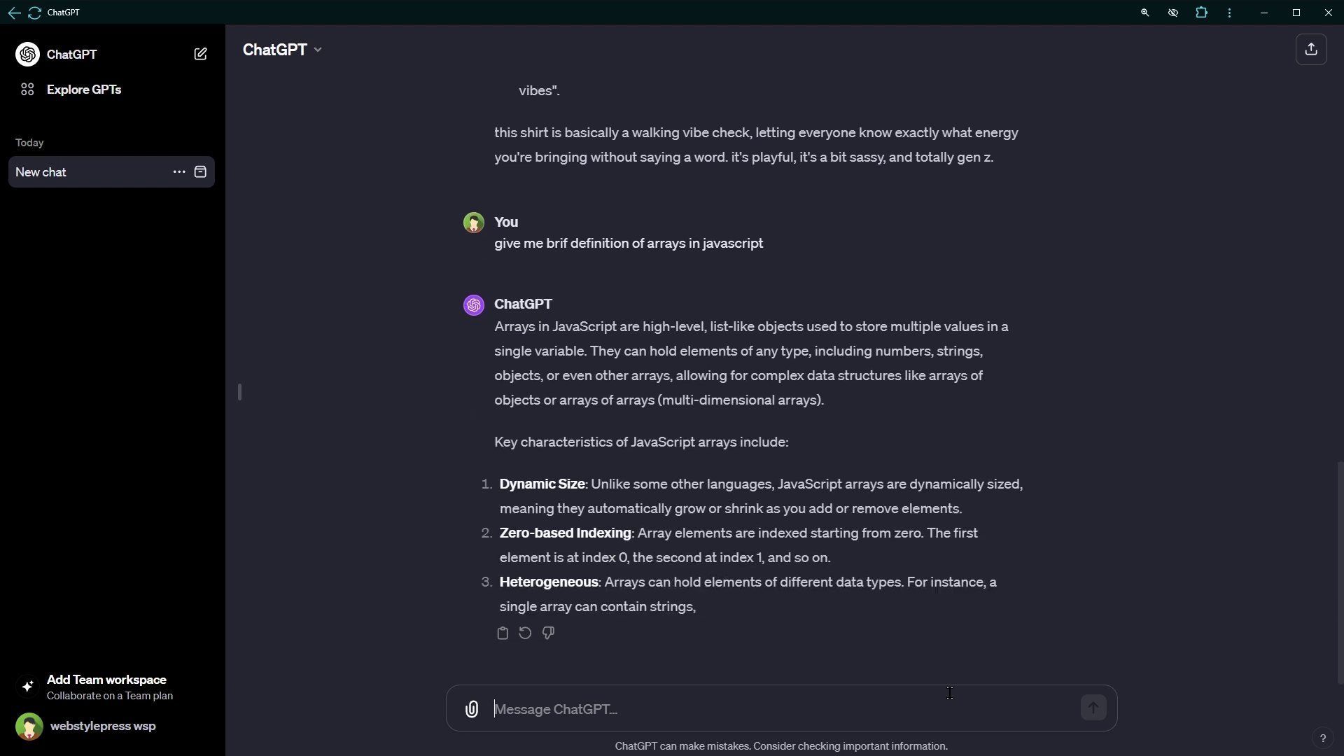
scroll(745, 431, "up", 2)
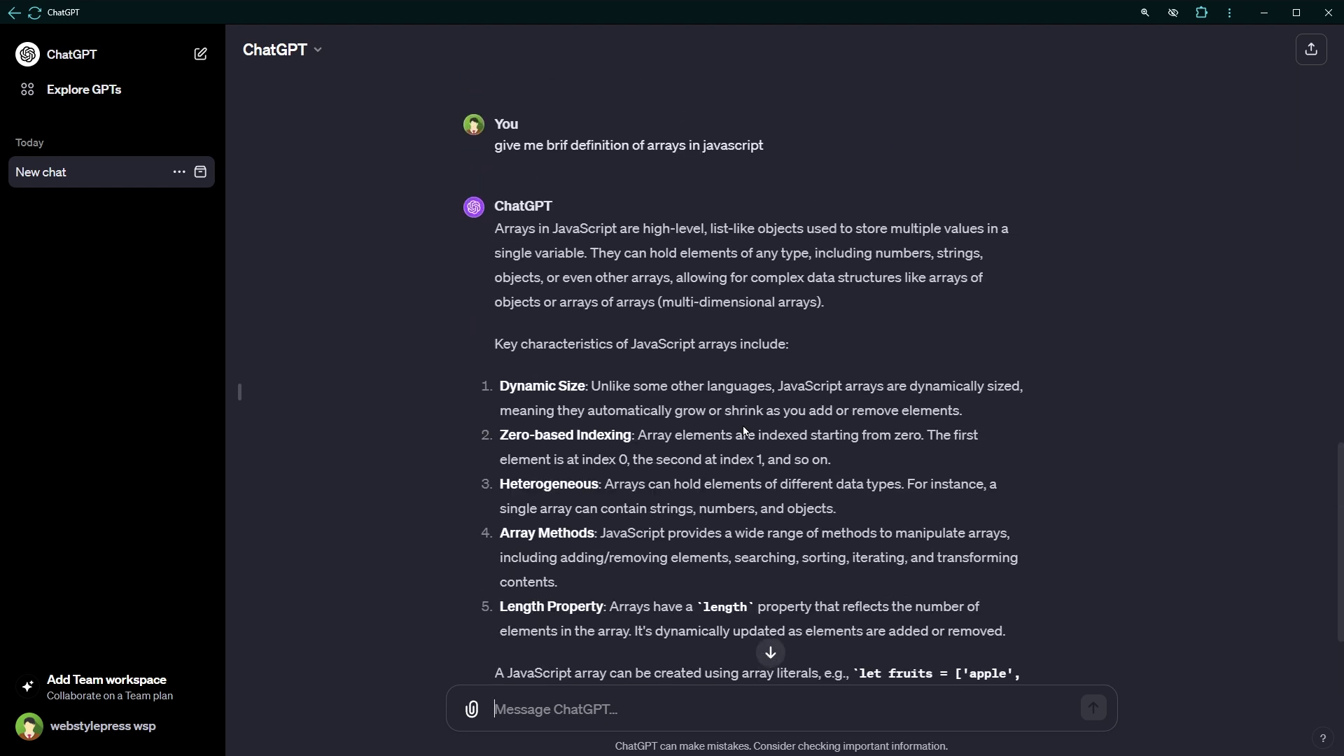
scroll(745, 431, "down", 2)
type("@")
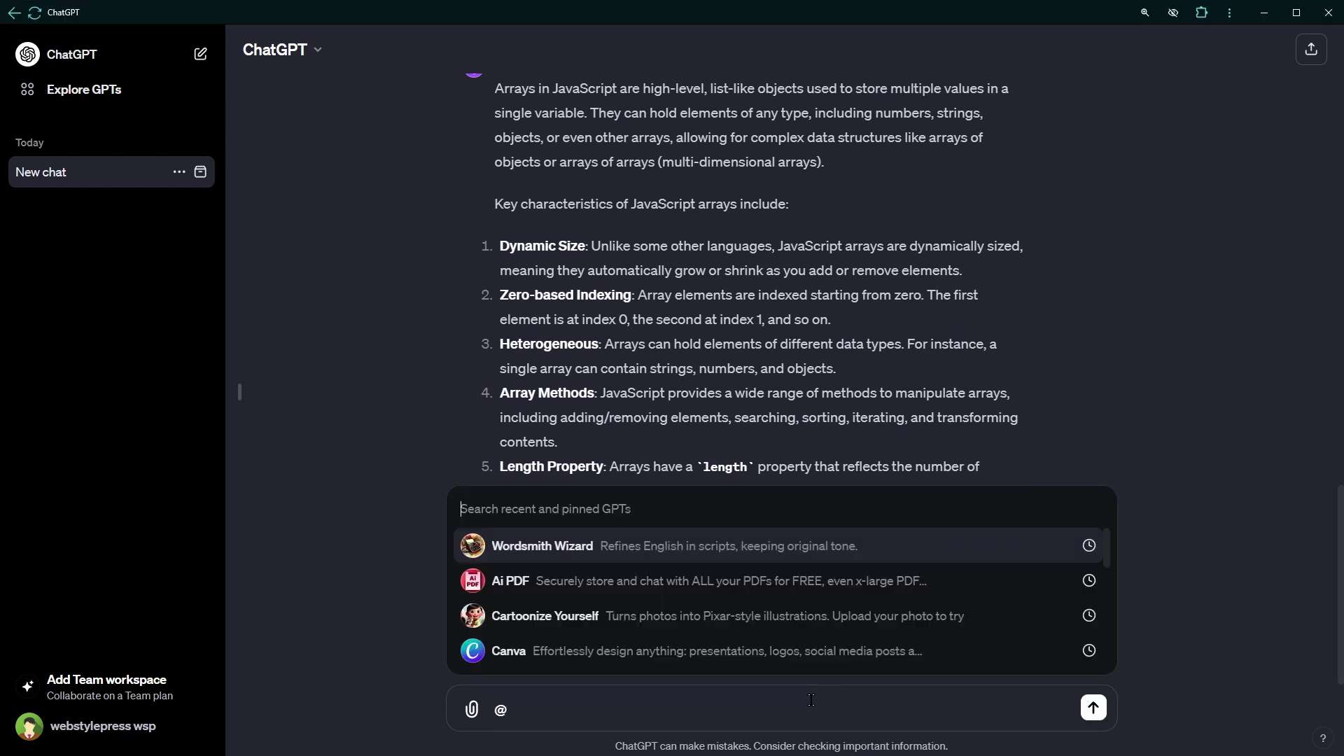
type("code")
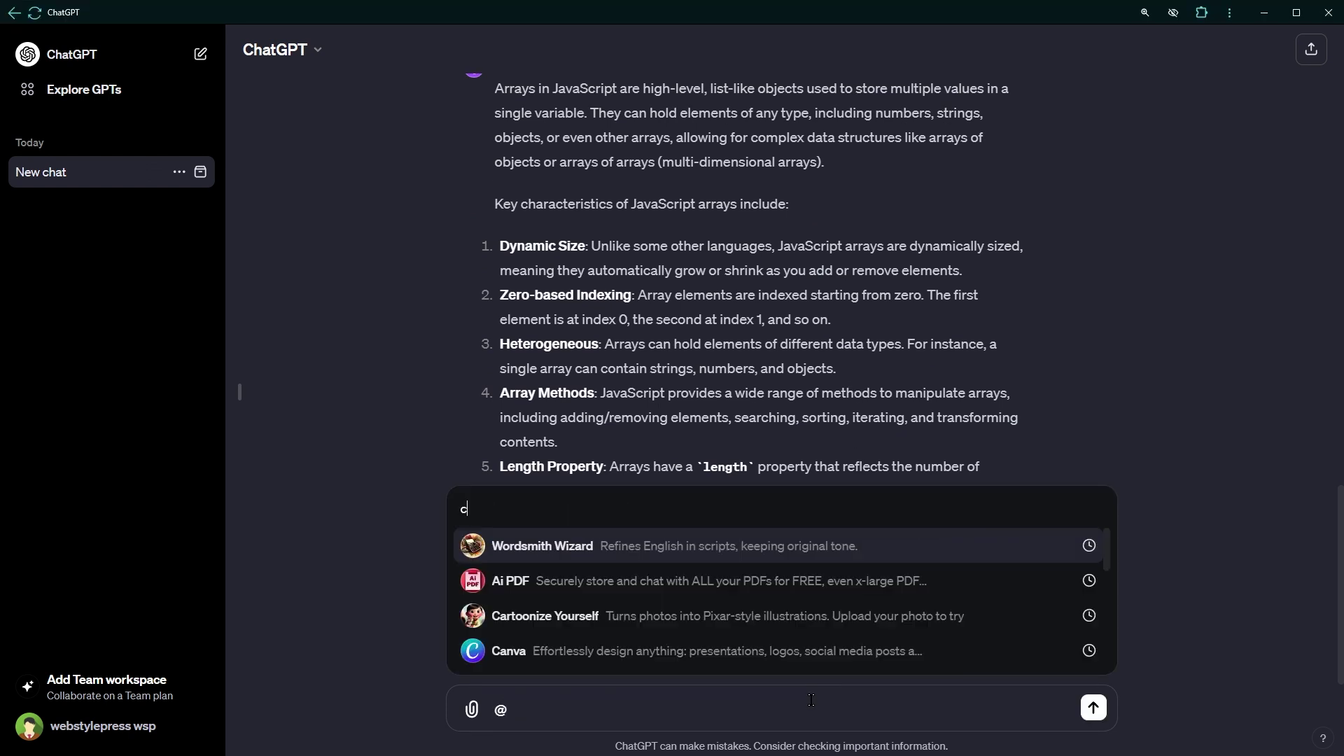
left_click(843, 610)
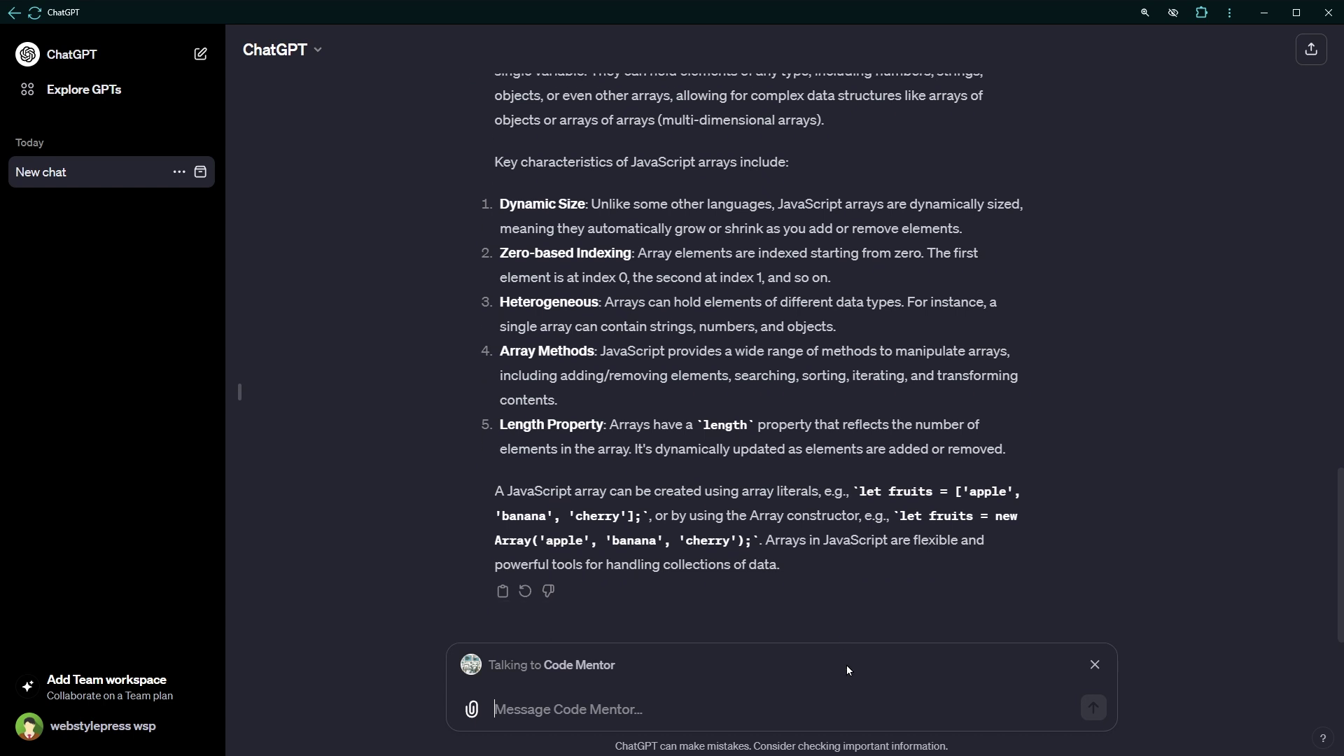
type("give me basic code example of javascript array")
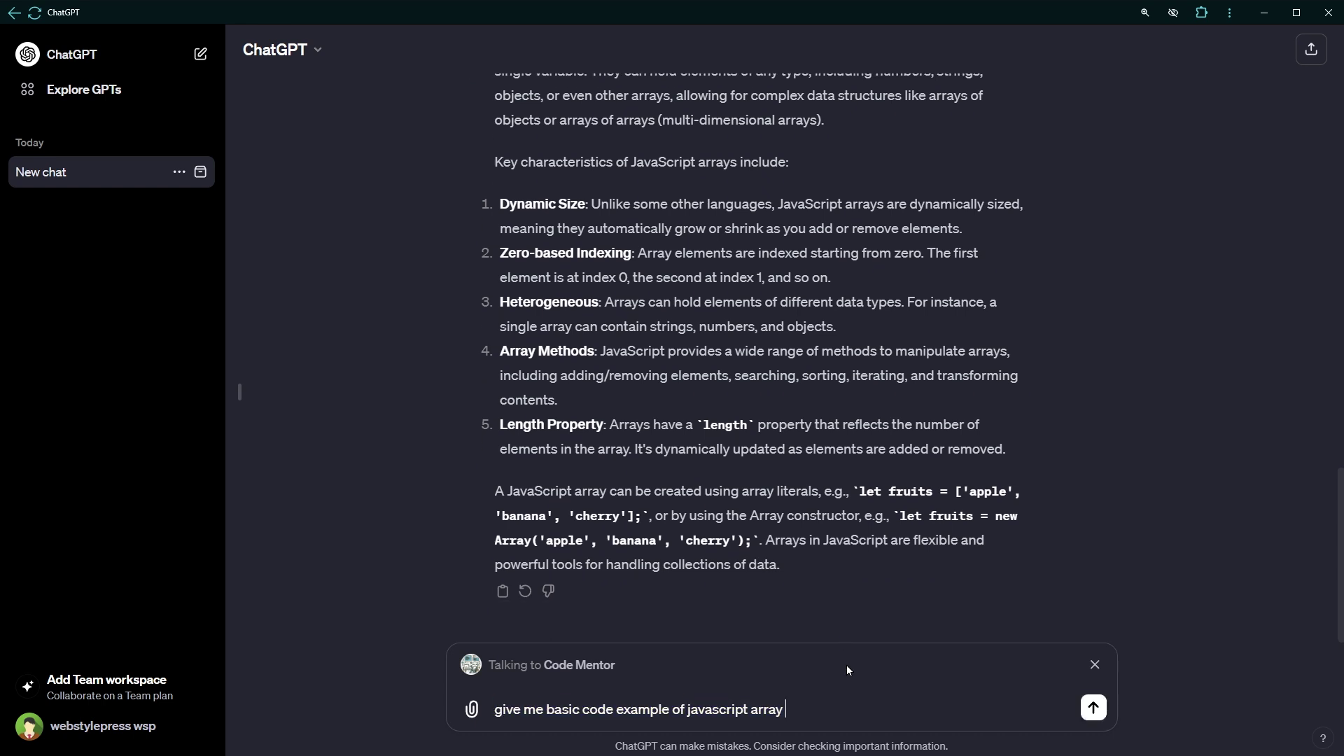
key("Return")
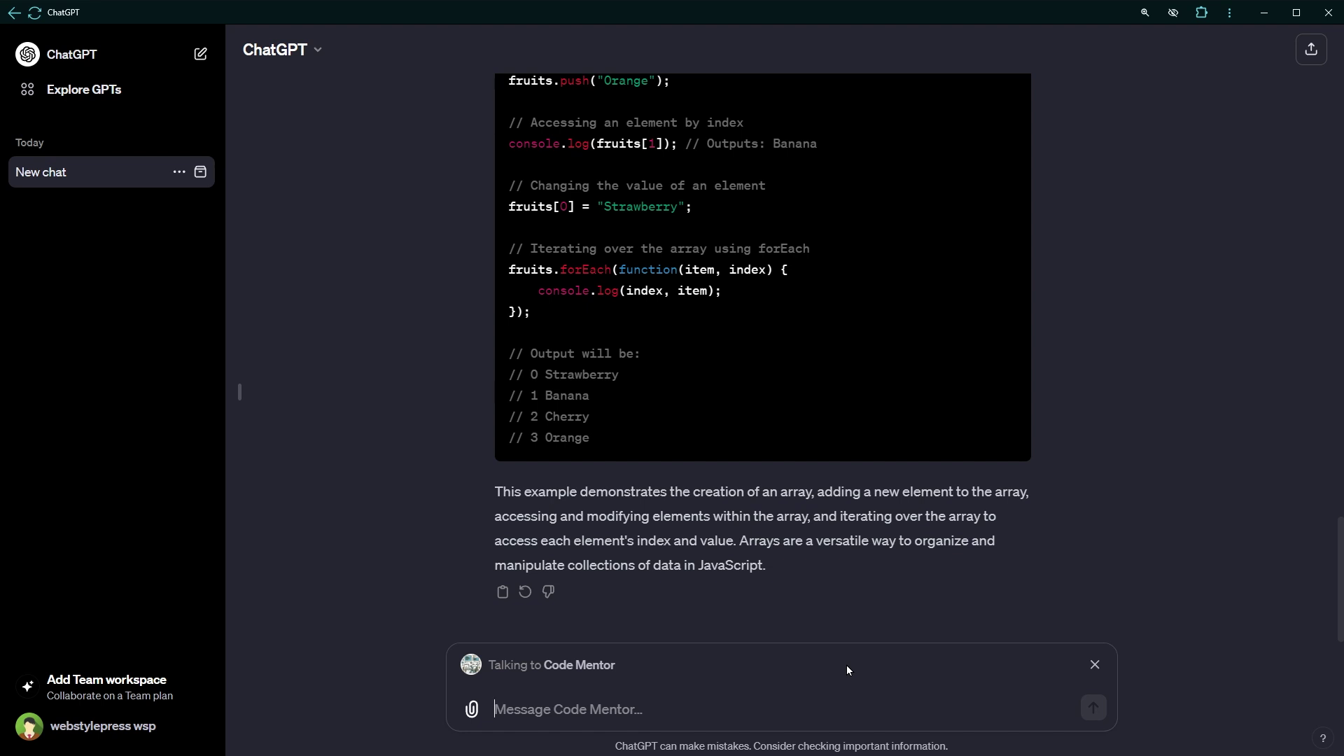
type("@")
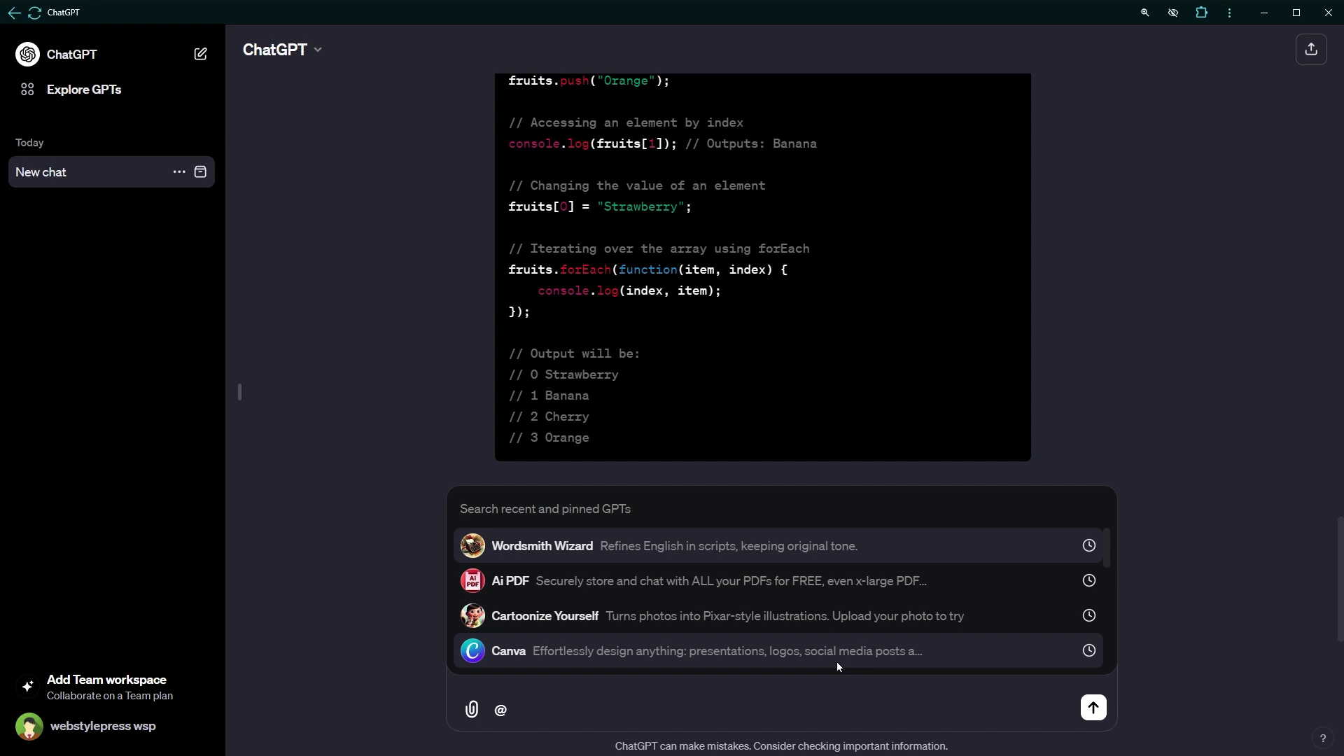
Scroll through the @ mention list of available GPTs, then dismiss it
scroll(801, 620, "down", 3)
scroll(802, 617, "up", 3)
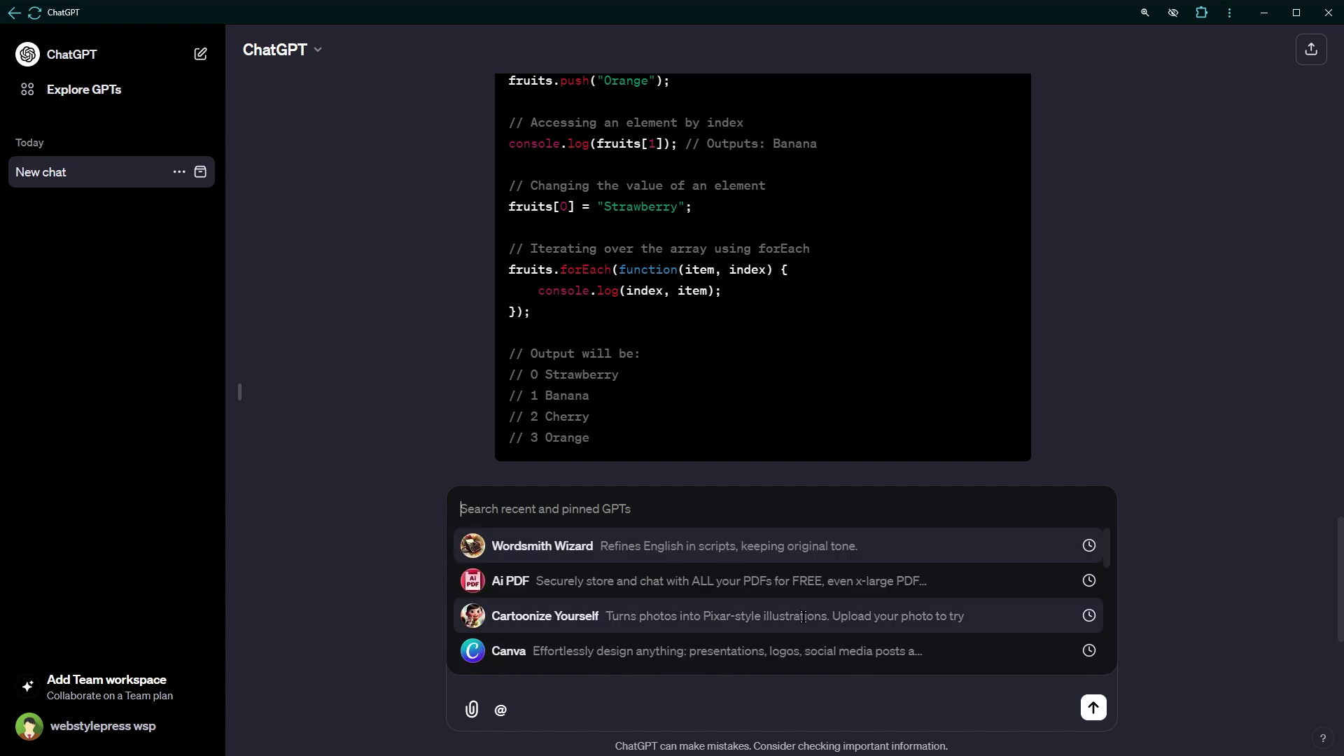
scroll(802, 616, "down", 3)
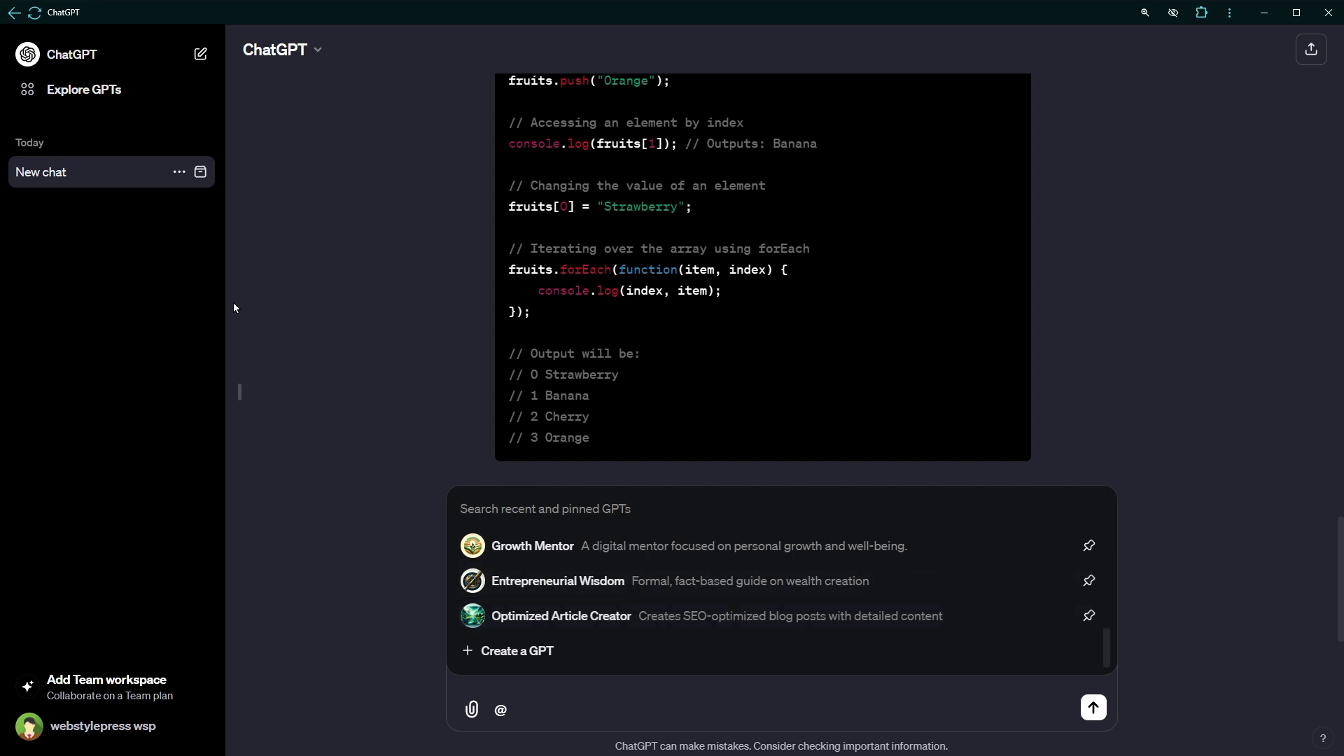
key("Return")
Go through Explore GPTs to the My GPTs page listing Code Mentor and Shirt Whiz
left_click(75, 98)
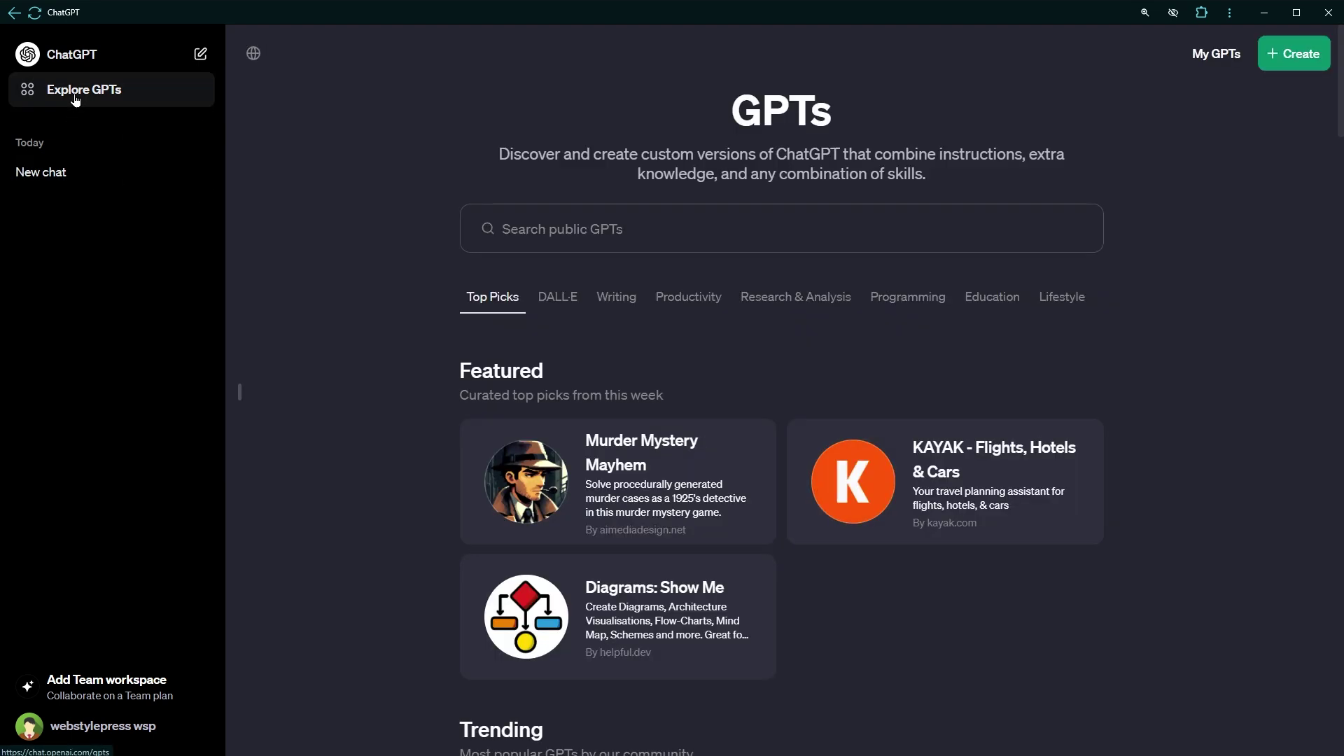
left_click(1216, 54)
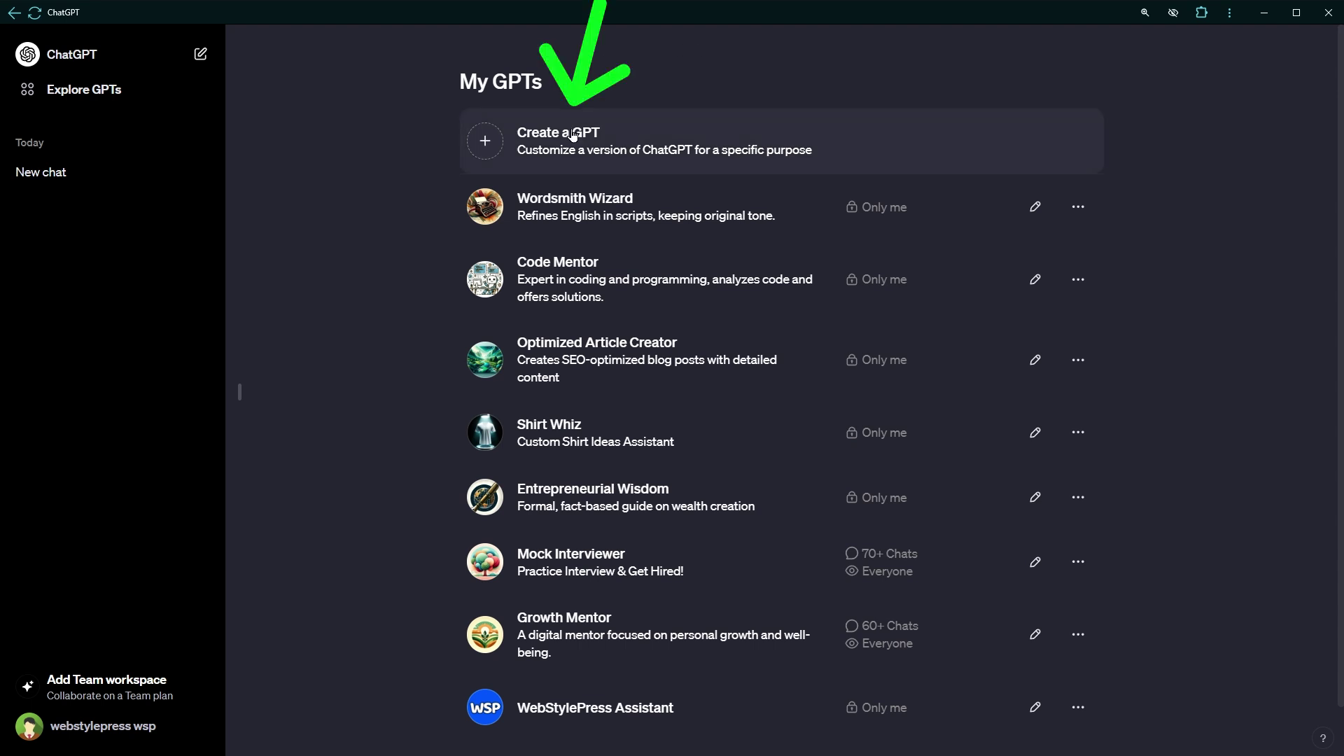
Return to the meme chat and bring up recent GPTs like Ai PDF and Canva with @
left_click(665, 147)
type("@")
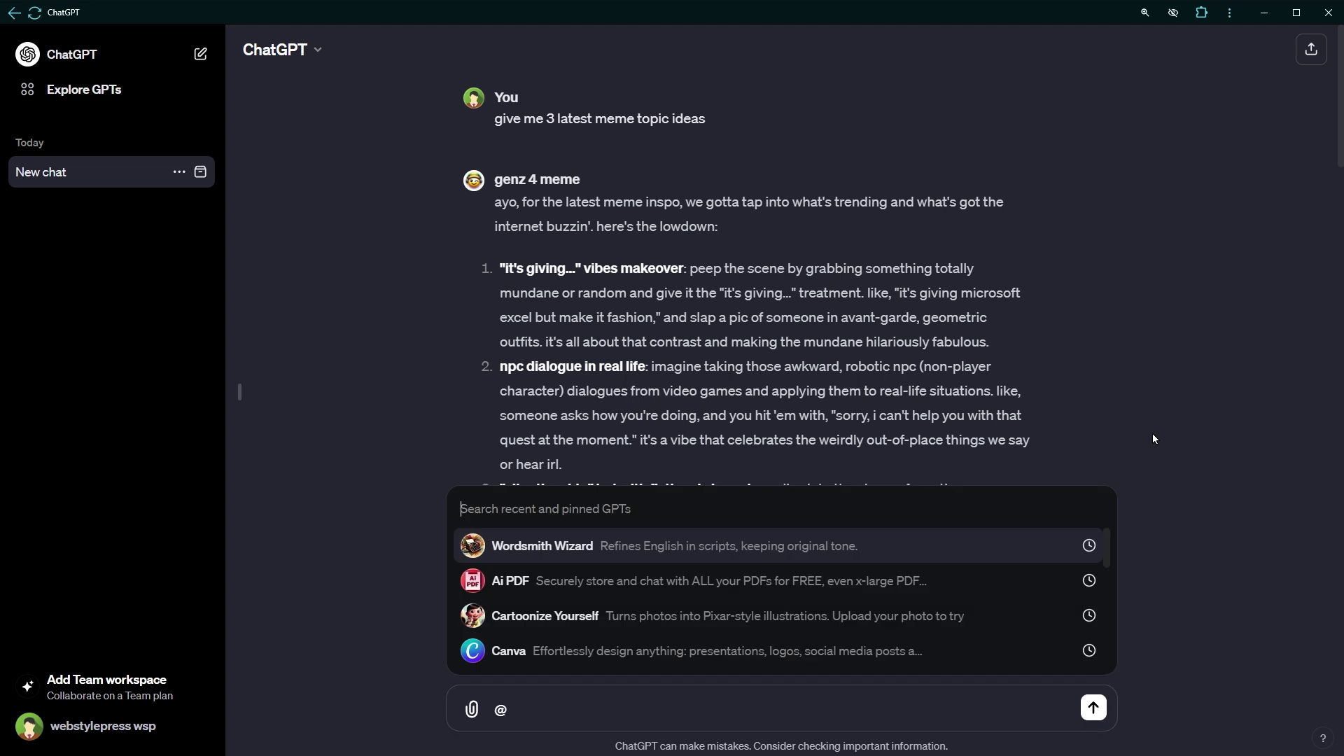